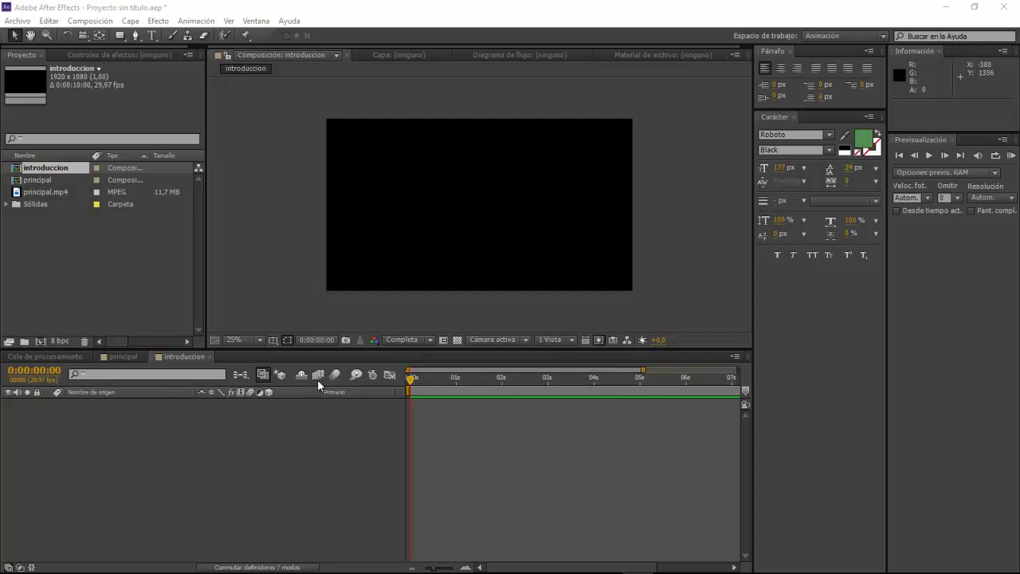
- Create a dark red 1920 x 1080 px solid layer in the introduccion composition, keeping the default name
{"action": "left_click", "coordinate": [259, 441]}
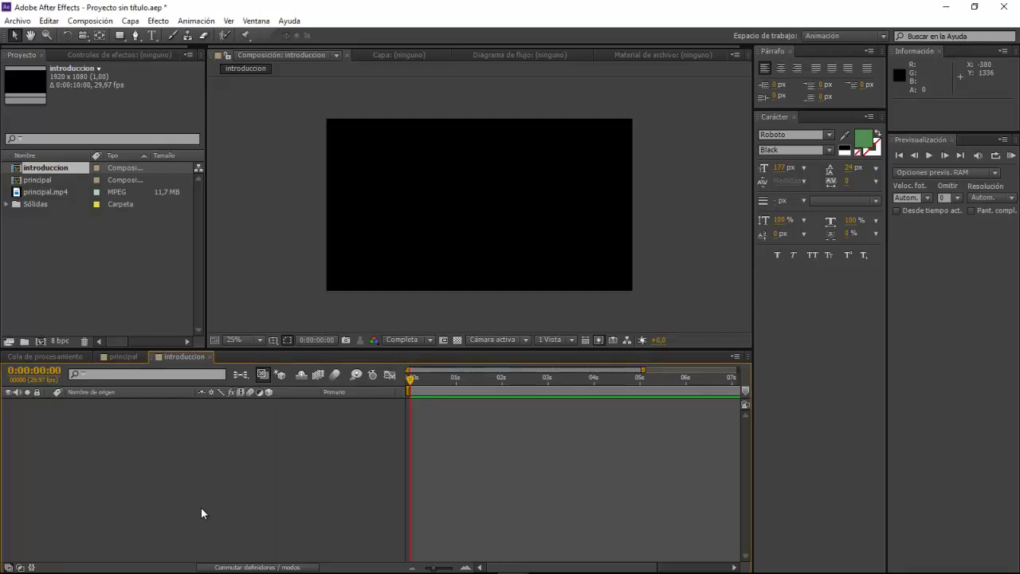
{"action": "right_click", "coordinate": [177, 450]}
{"action": "mouse_move", "coordinate": [390, 316]}
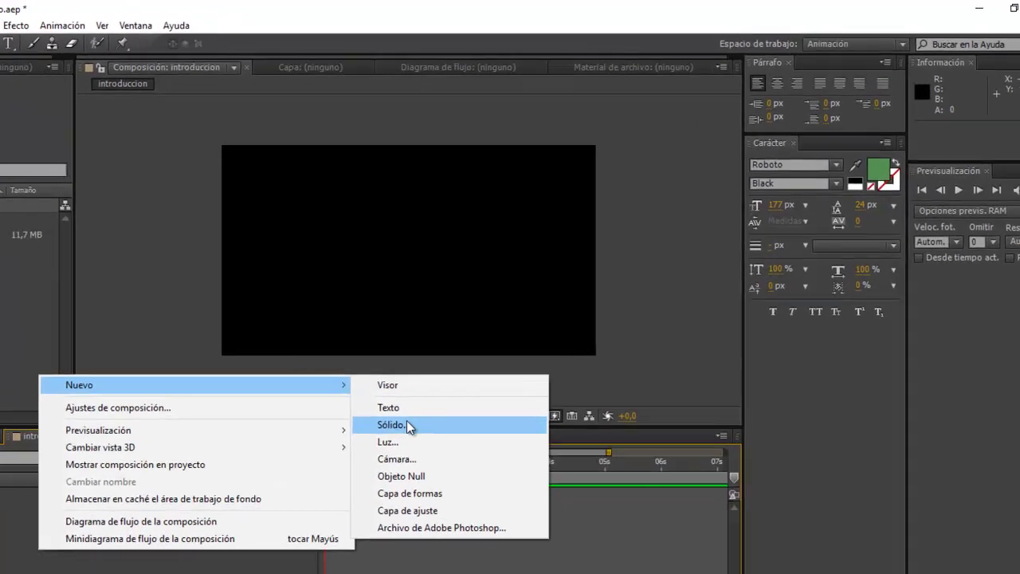
{"action": "left_click", "coordinate": [474, 348]}
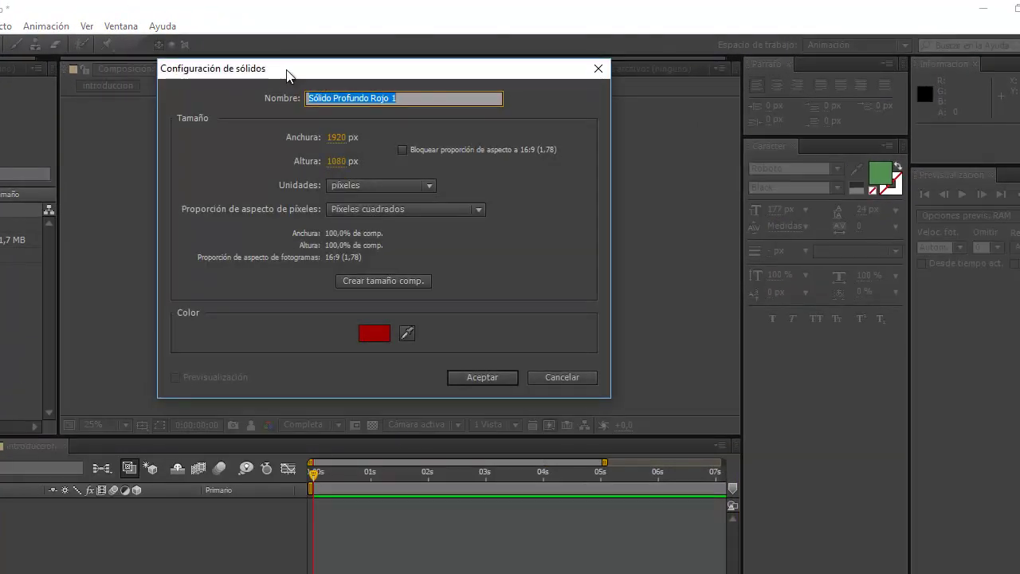
{"action": "left_click_drag", "start_coordinate": [285, 75], "coordinate": [260, 102]}
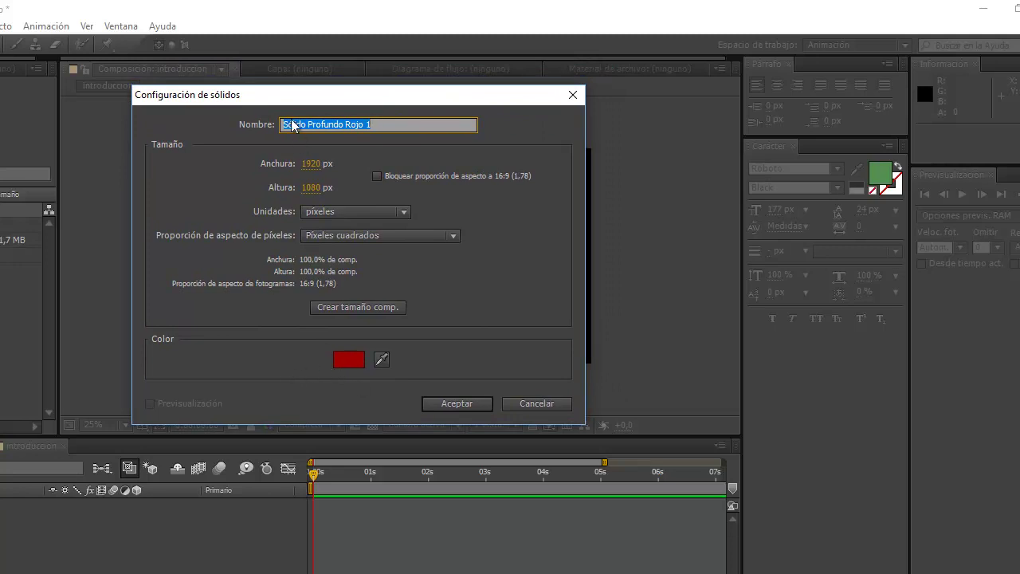
{"action": "left_click_drag", "start_coordinate": [273, 96], "coordinate": [573, 77]}
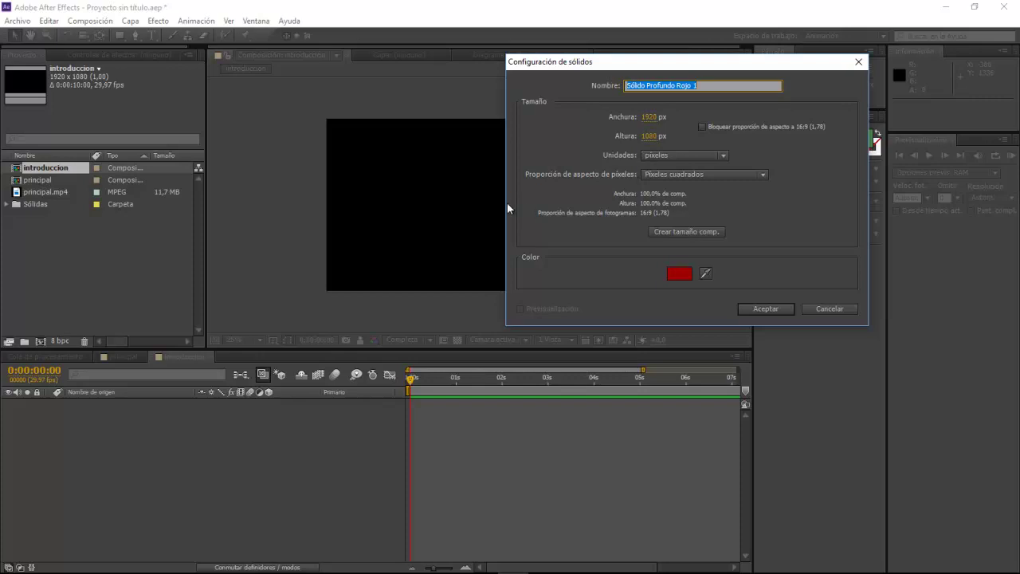
{"action": "left_click", "coordinate": [765, 309]}
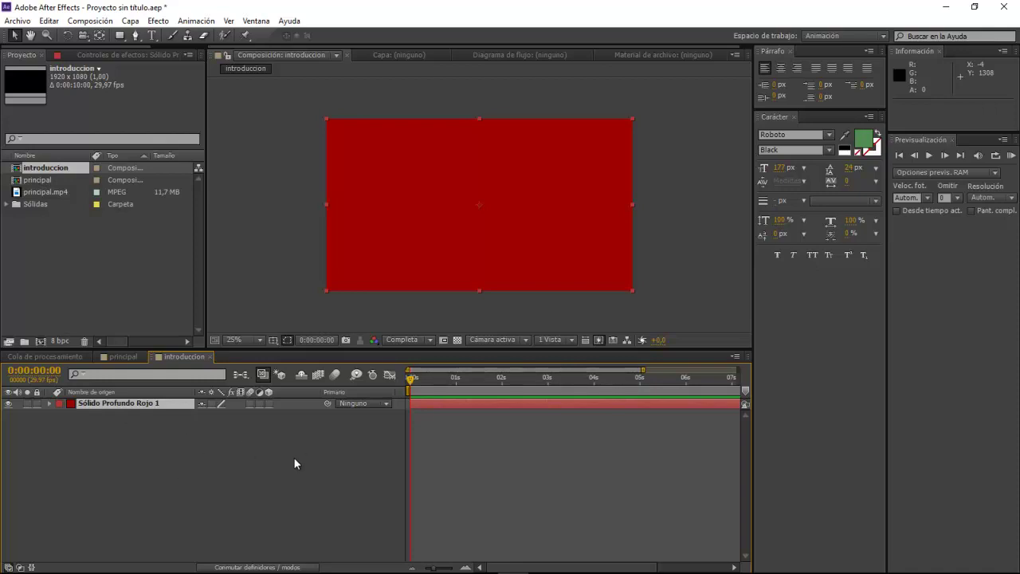
- Expand the red solid layer to show its Transform properties
{"action": "mouse_move", "coordinate": [112, 567]}
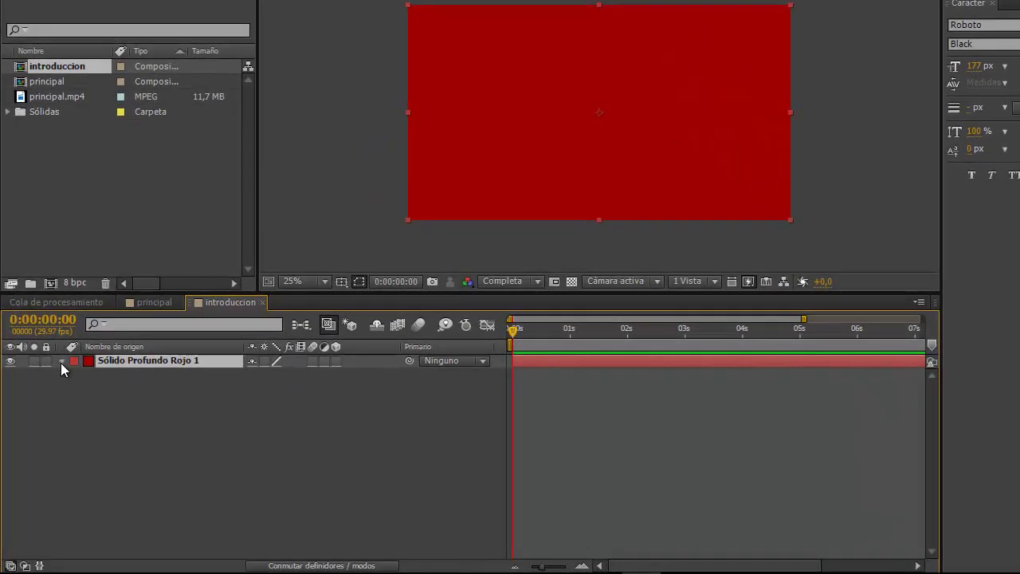
{"action": "left_click", "coordinate": [49, 403]}
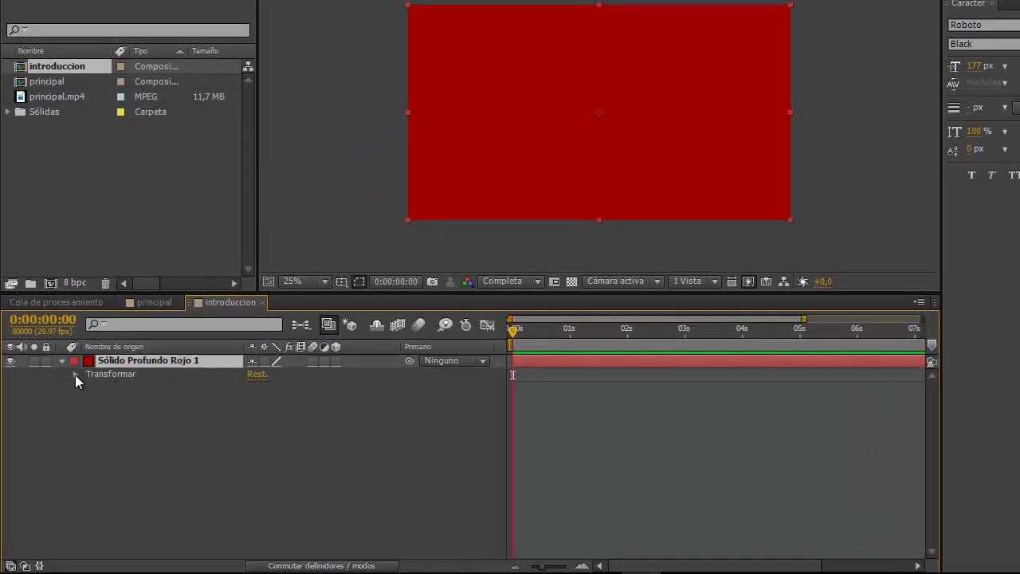
{"action": "left_click", "coordinate": [74, 373]}
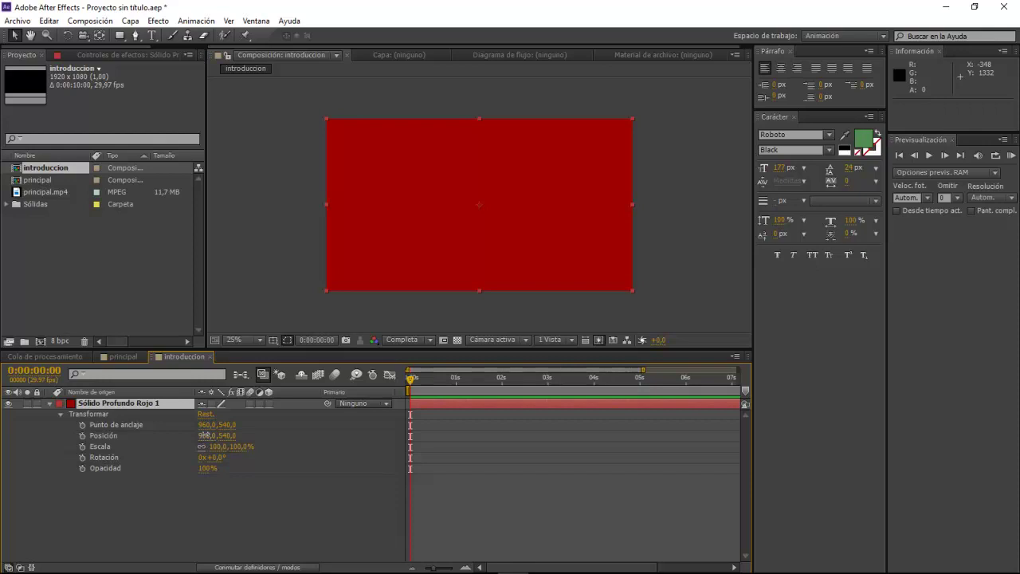
- Try changing the solid's horizontal position, vertical position and anchor point, undoing each change
{"action": "left_click_drag", "start_coordinate": [204, 435], "coordinate": [278, 453]}
{"action": "key", "text": "ctrl+z"}
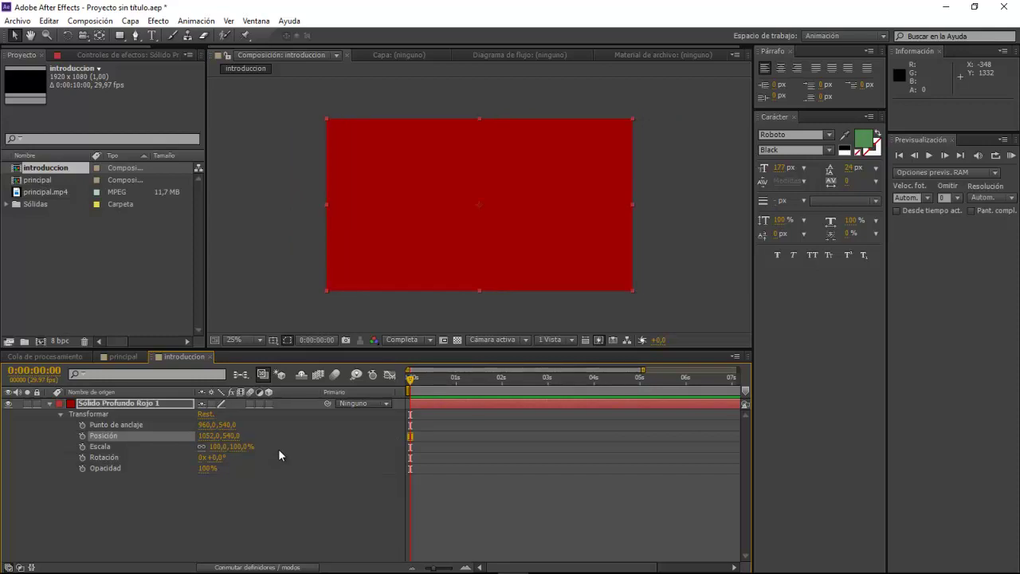
{"action": "left_click_drag", "start_coordinate": [226, 436], "coordinate": [308, 435]}
{"action": "key", "text": "ctrl+z"}
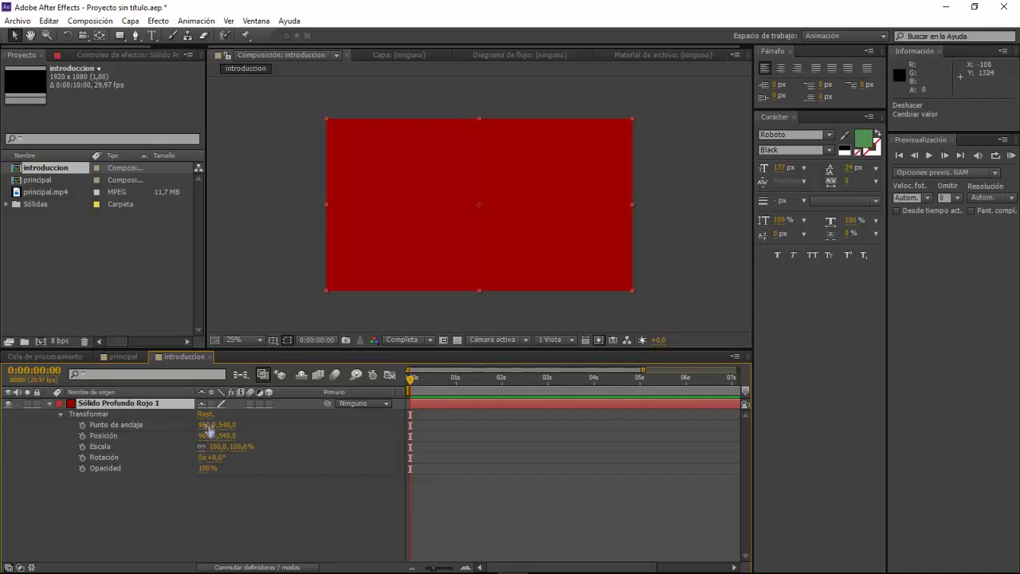
{"action": "left_click_drag", "start_coordinate": [206, 428], "coordinate": [158, 442]}
{"action": "key", "text": "ctrl+z"}
- Set the current time to 0:00:00:00 and enable keyframing for the solid's Position
{"action": "mouse_move", "coordinate": [411, 378]}
{"action": "left_mouse_down"}
{"action": "mouse_move", "coordinate": [453, 378]}
{"action": "mouse_move", "coordinate": [398, 380]}
{"action": "left_mouse_up"}
{"action": "left_click_drag", "start_coordinate": [417, 377], "coordinate": [391, 376]}
{"action": "left_click", "coordinate": [83, 437]}
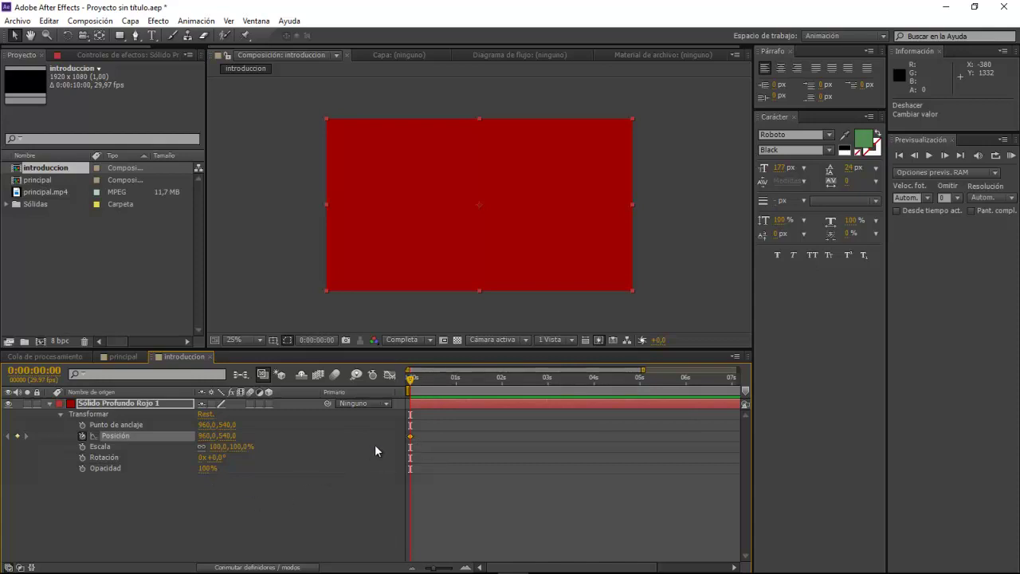
- Move the current time to 0:00:01:00 and scale the timeline to show roughly the first five seconds
{"action": "left_click", "coordinate": [412, 384]}
{"action": "left_click_drag", "start_coordinate": [412, 383], "coordinate": [456, 385]}
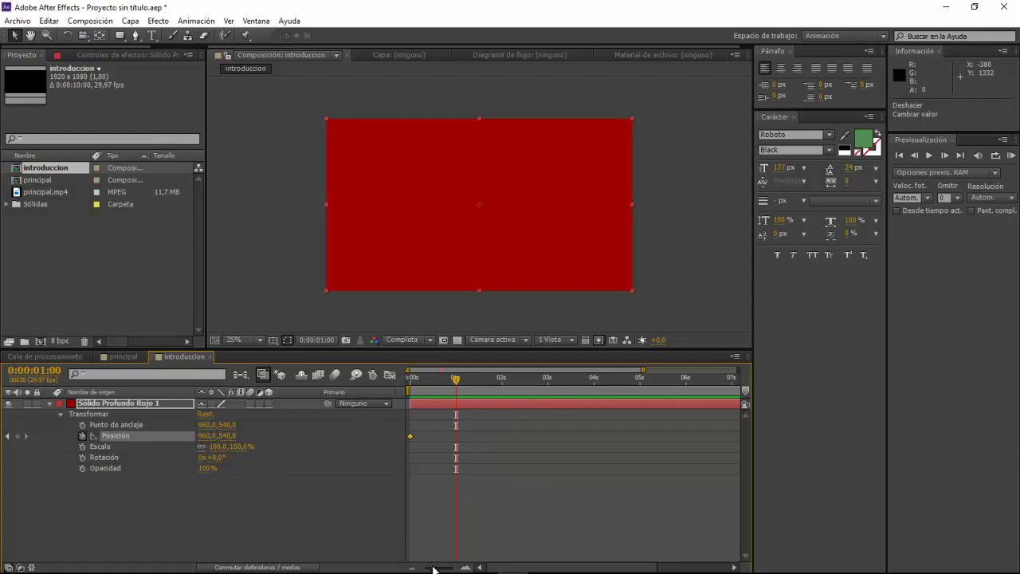
{"action": "left_click_drag", "start_coordinate": [434, 568], "coordinate": [450, 571]}
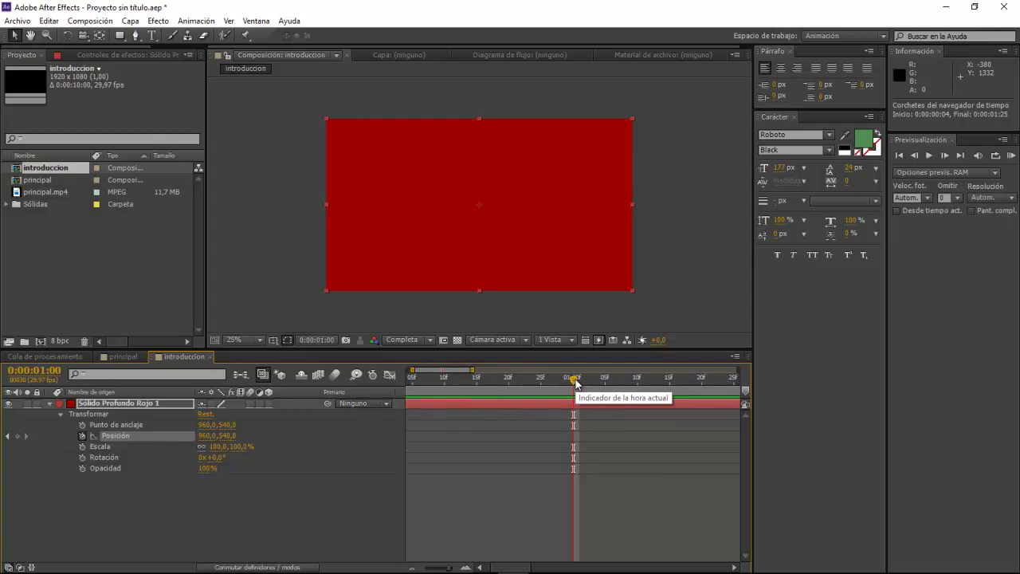
{"action": "left_click", "coordinate": [444, 566]}
{"action": "left_click_drag", "start_coordinate": [444, 566], "coordinate": [441, 568]}
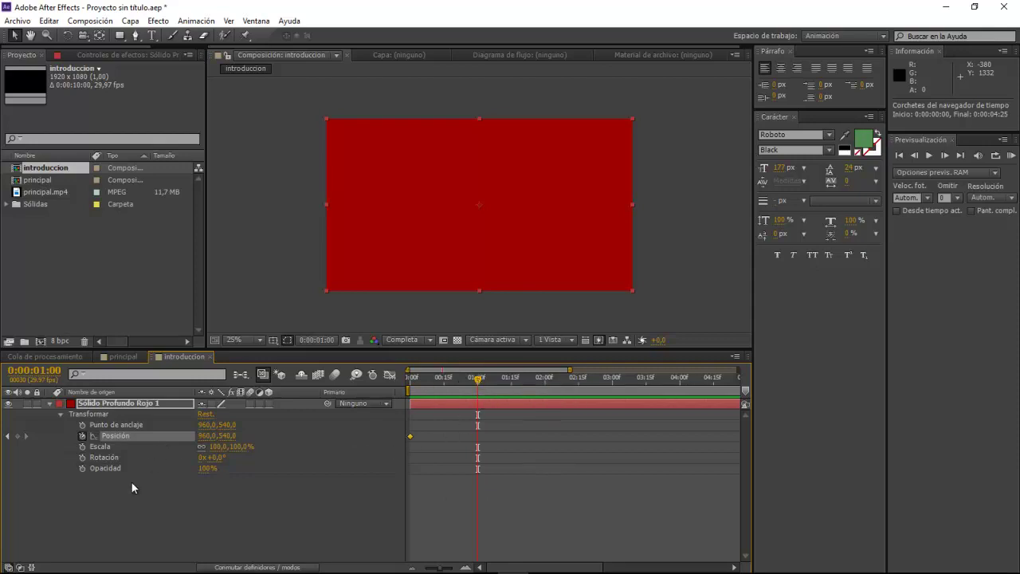
- Try disabling Position keyframing on the solid, then undo that and the earlier enabling of it
{"action": "left_click", "coordinate": [81, 436]}
{"action": "key", "text": "ctrl+z"}
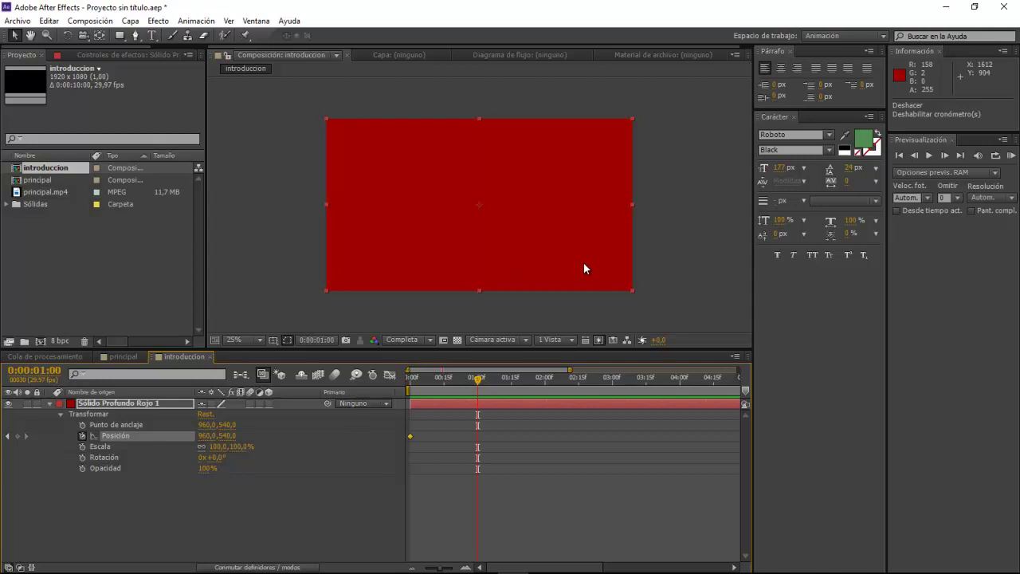
{"action": "key", "text": "ctrl+z"}
- Enable Position keyframing at 0:00:00:00 and move the solid horizontally out of frame to -992, 540
{"action": "left_click", "coordinate": [82, 436]}
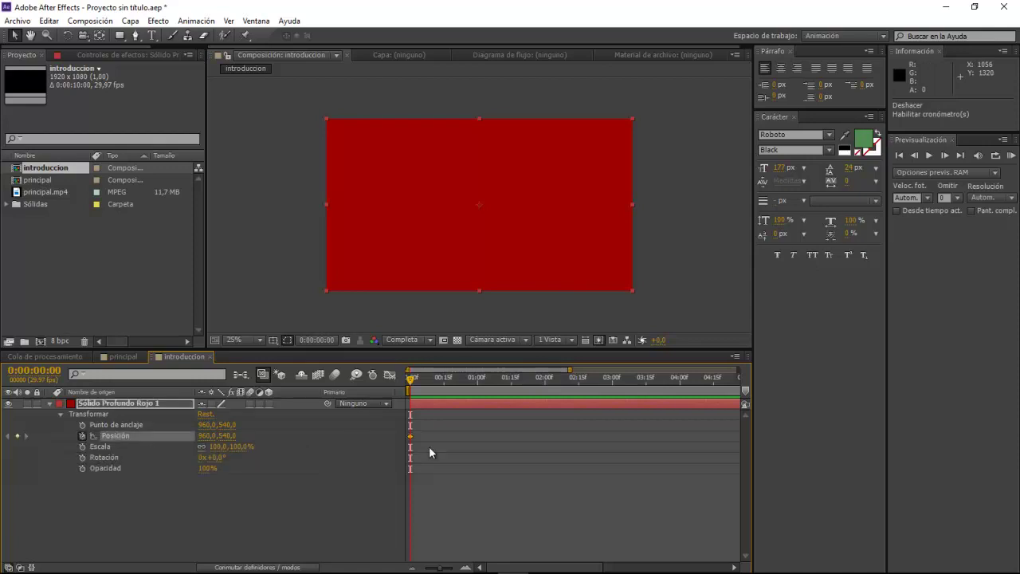
{"action": "left_click", "coordinate": [529, 269]}
{"action": "left_click_drag", "start_coordinate": [565, 266], "coordinate": [253, 326]}
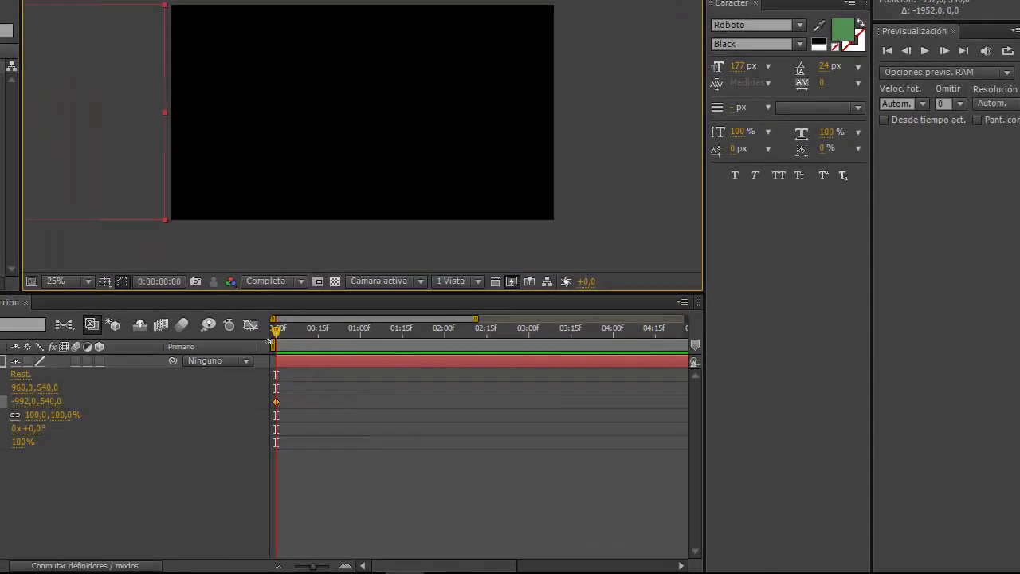
- At 0:00:00:15, move the solid back to fill the frame at position 960, 540, adding a second keyframe
{"action": "left_click_drag", "start_coordinate": [277, 327], "coordinate": [318, 338]}
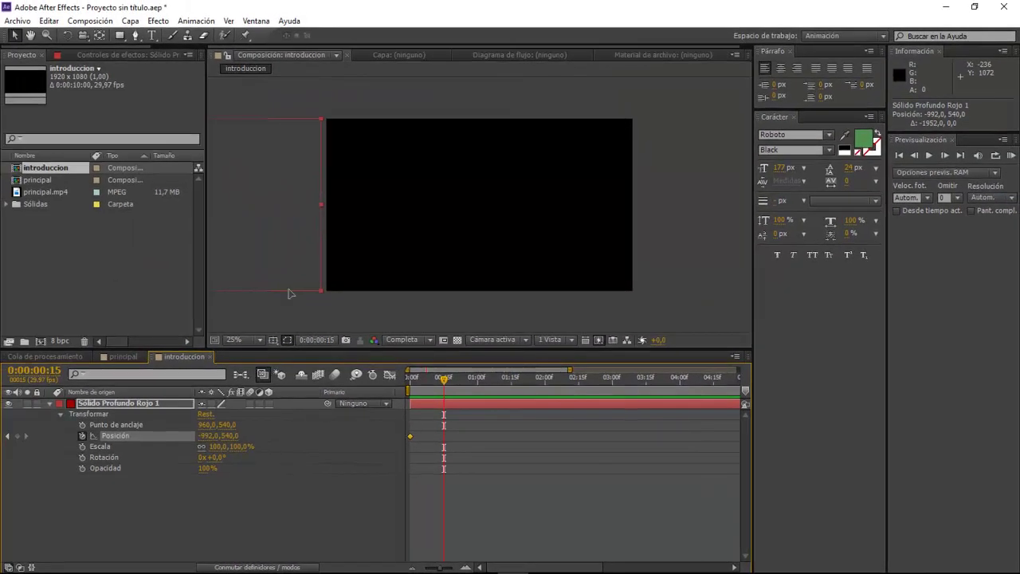
{"action": "left_click_drag", "start_coordinate": [312, 278], "coordinate": [601, 255]}
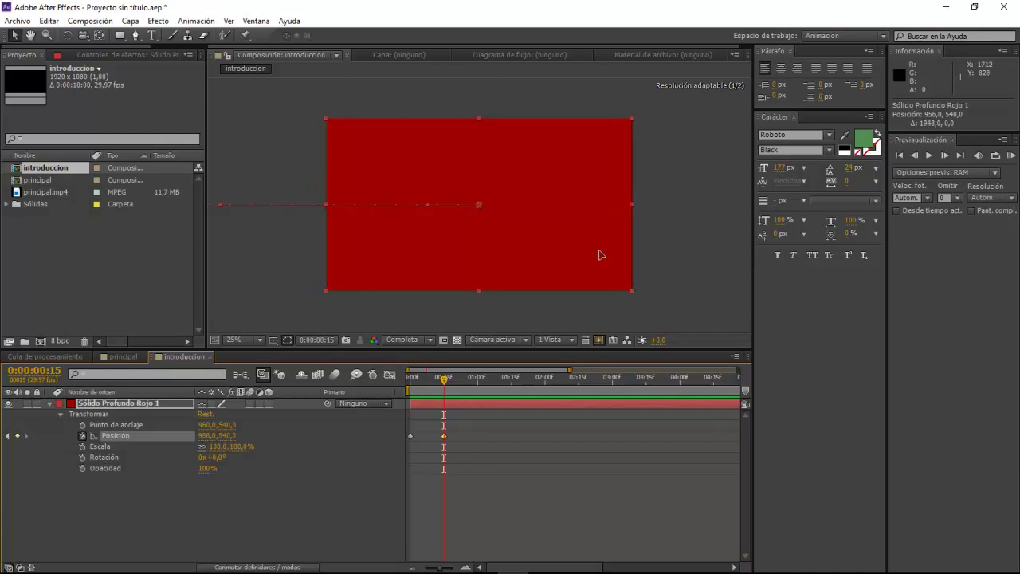
{"action": "left_click_drag", "start_coordinate": [601, 255], "coordinate": [600, 256]}
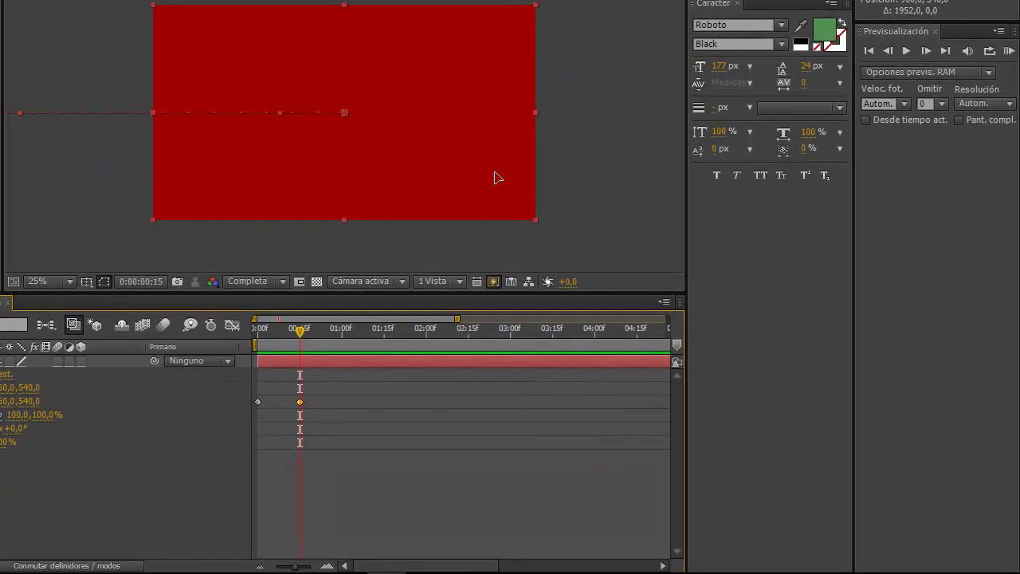
{"action": "left_click", "coordinate": [495, 172]}
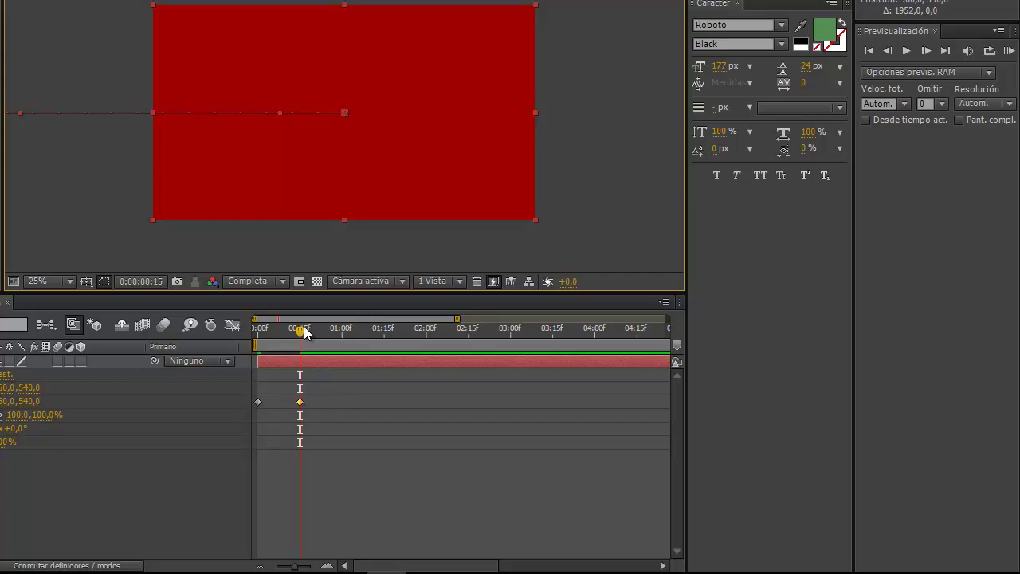
- Scrub through the solid's slide-in and jump between its two Position keyframes, ending at 0:00:00:15
{"action": "left_click_drag", "start_coordinate": [303, 333], "coordinate": [263, 380]}
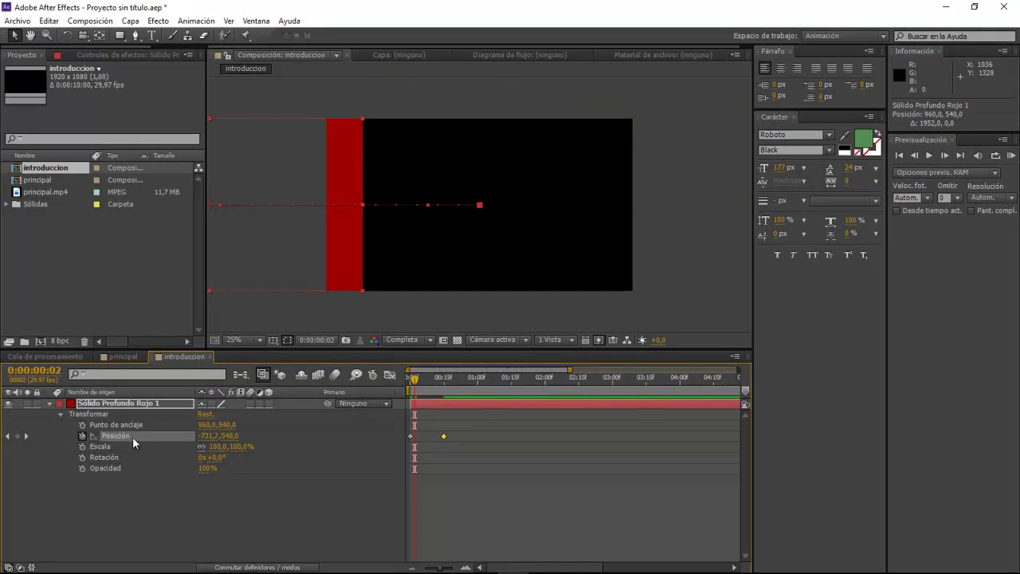
{"action": "left_click", "coordinate": [26, 437]}
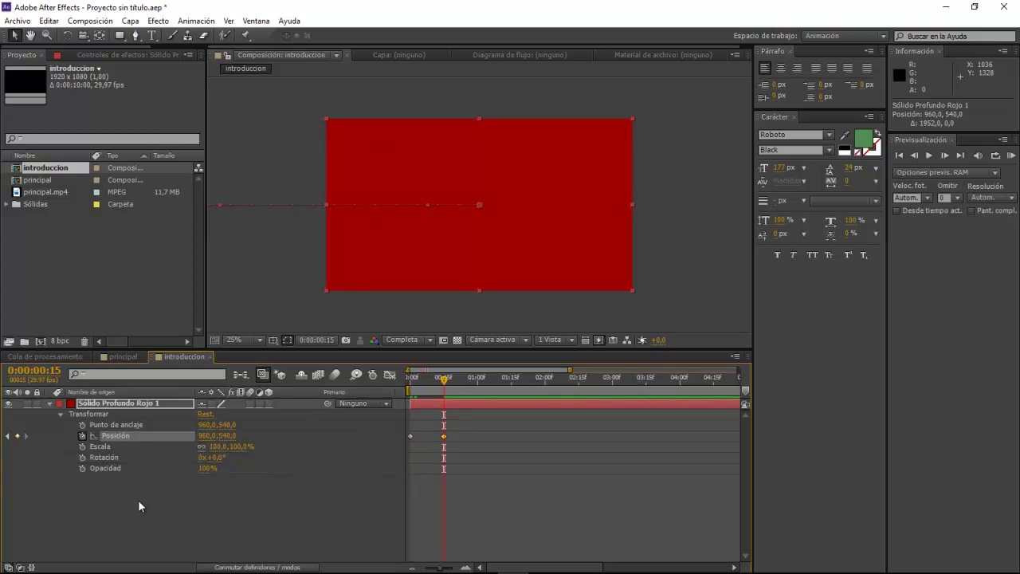
{"action": "left_click", "coordinate": [8, 437]}
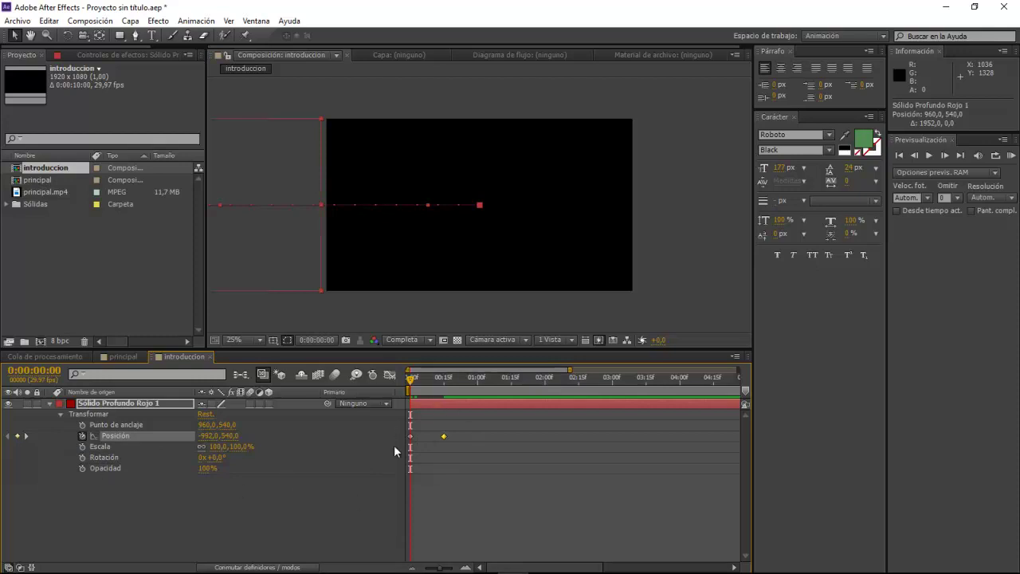
{"action": "left_click", "coordinate": [27, 436]}
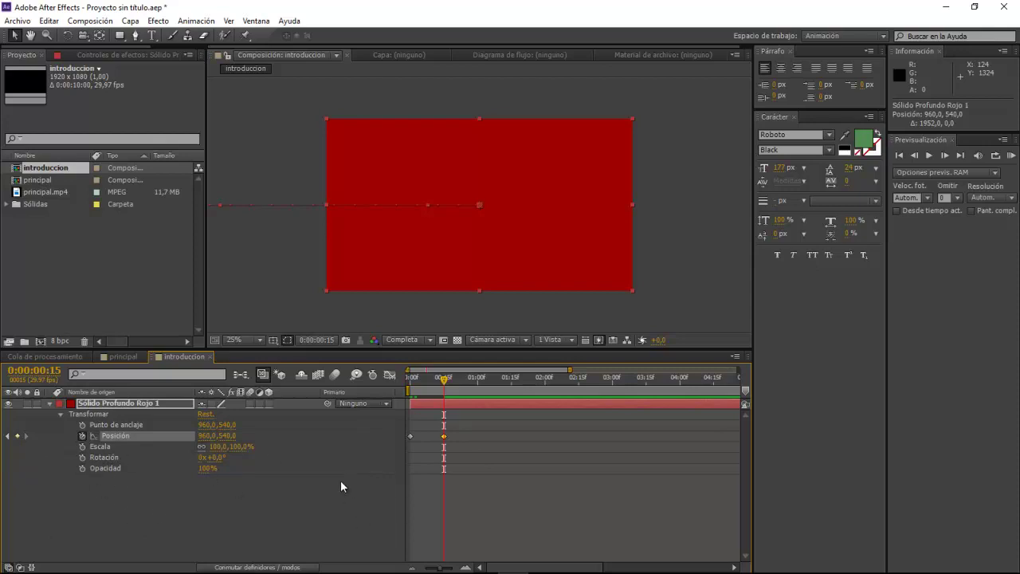
{"action": "mouse_move", "coordinate": [444, 379]}
{"action": "left_mouse_down"}
{"action": "mouse_move", "coordinate": [389, 386]}
{"action": "mouse_move", "coordinate": [443, 388]}
{"action": "mouse_move", "coordinate": [435, 395]}
{"action": "left_mouse_up"}
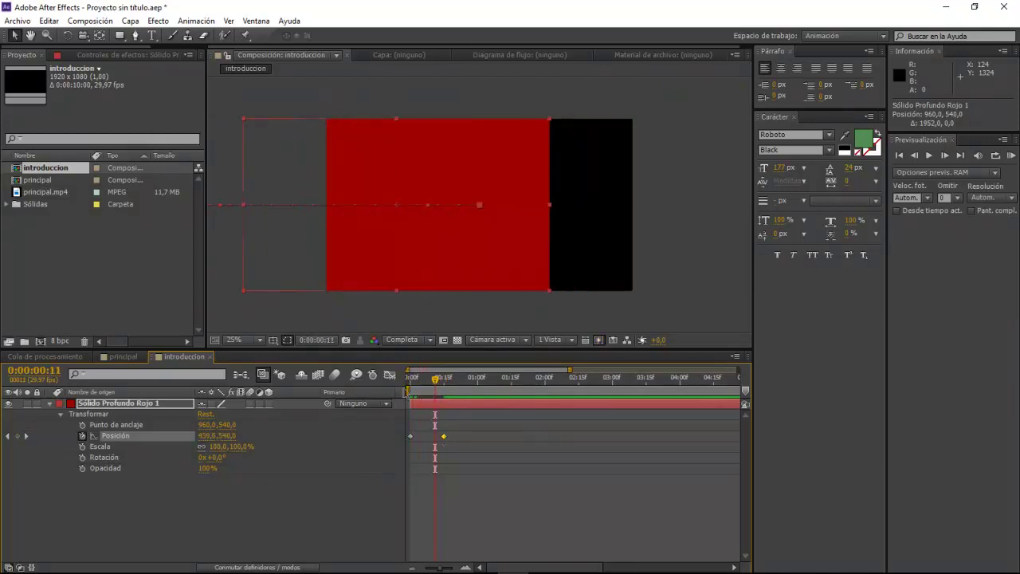
{"action": "left_click", "coordinate": [27, 436]}
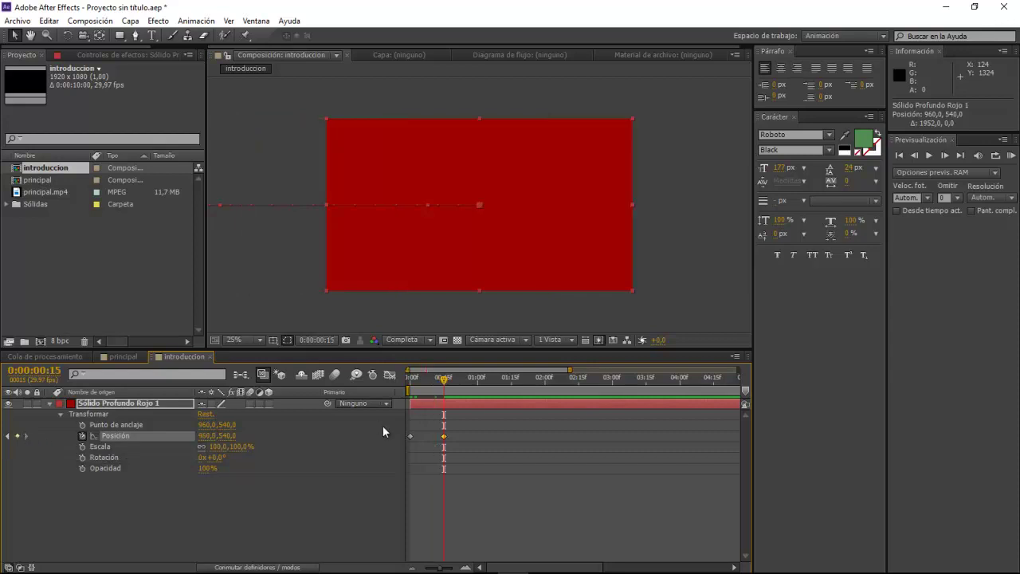
- Collapse the solid's properties and add a new empty text layer to the introduccion composition
{"action": "left_click", "coordinate": [339, 508]}
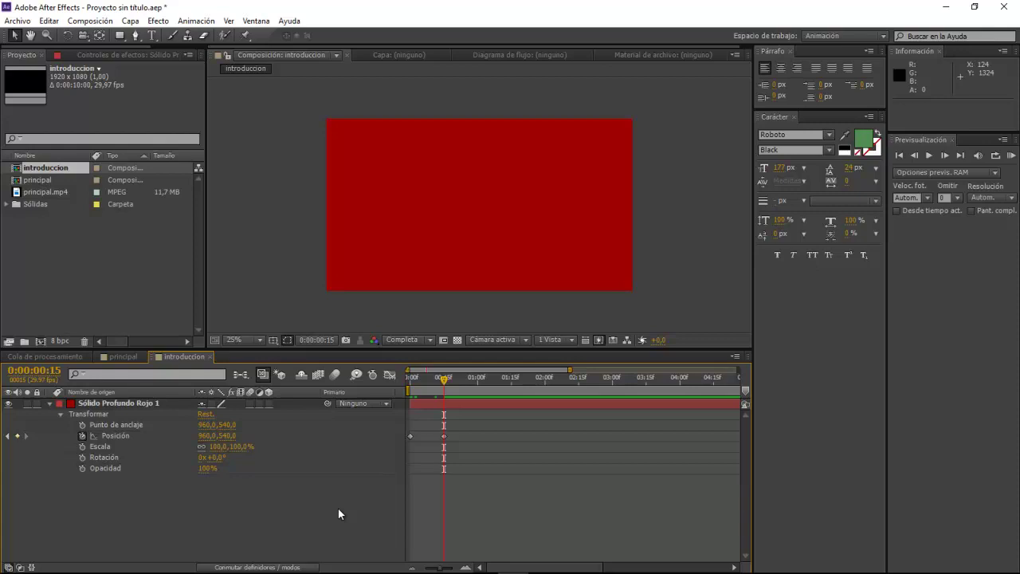
{"action": "left_click", "coordinate": [49, 402]}
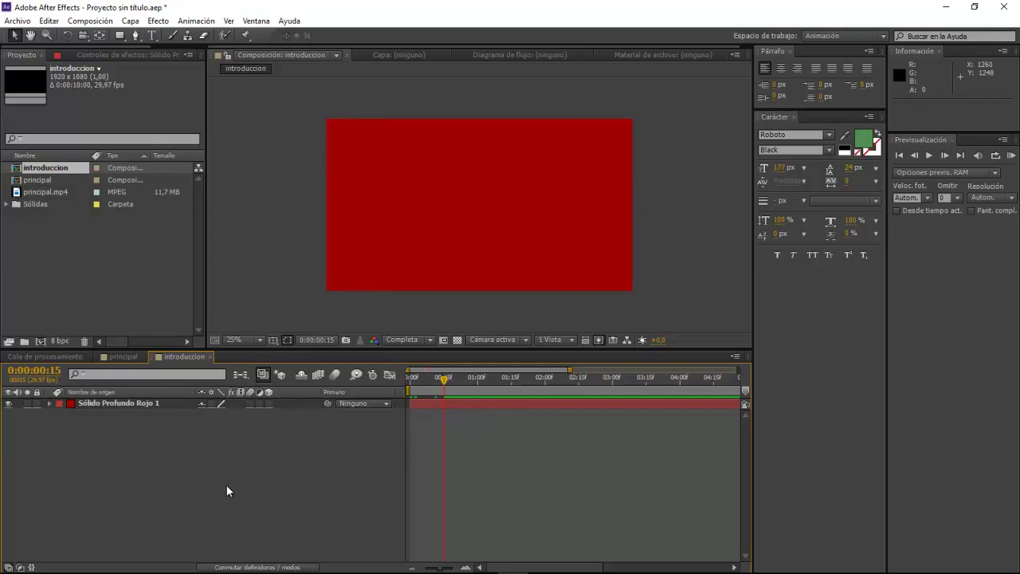
{"action": "right_click", "coordinate": [90, 452]}
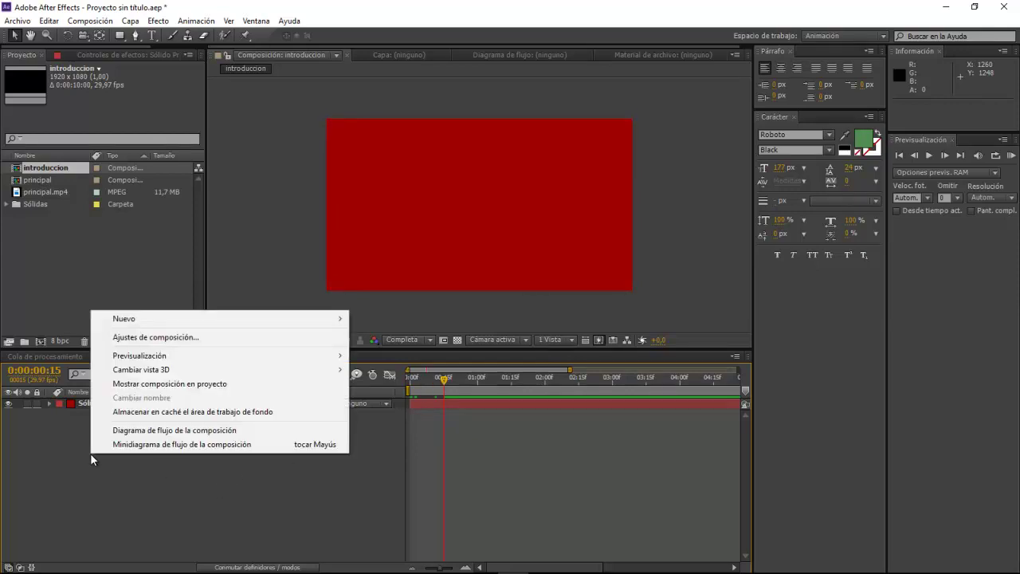
{"action": "mouse_move", "coordinate": [246, 380]}
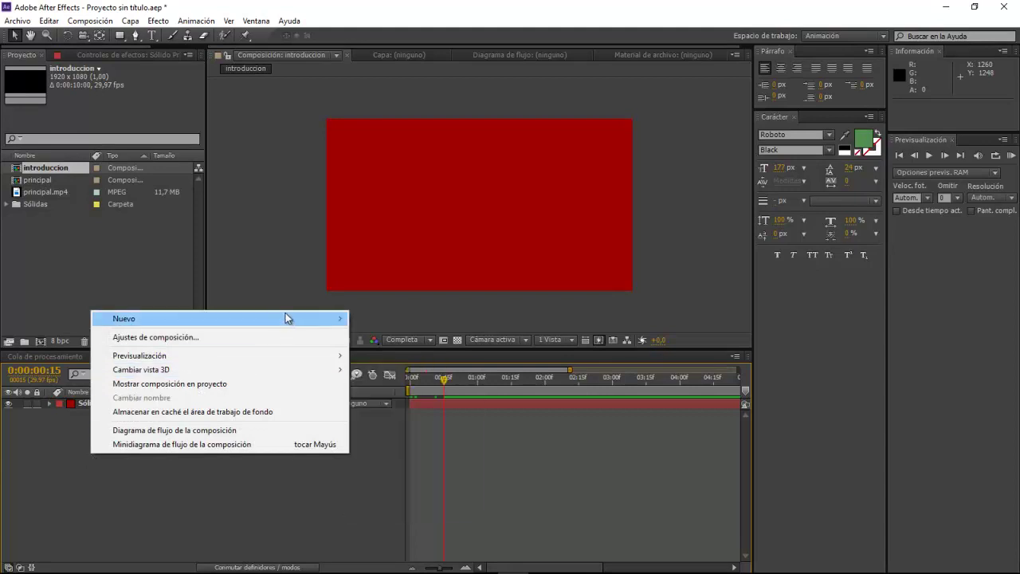
{"action": "mouse_move", "coordinate": [285, 317]}
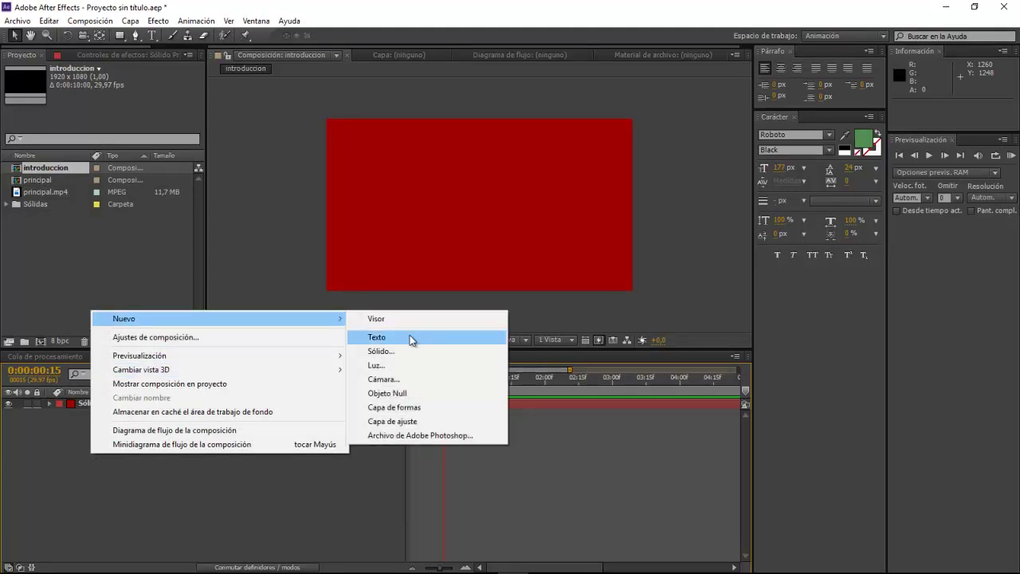
{"action": "left_click", "coordinate": [386, 337]}
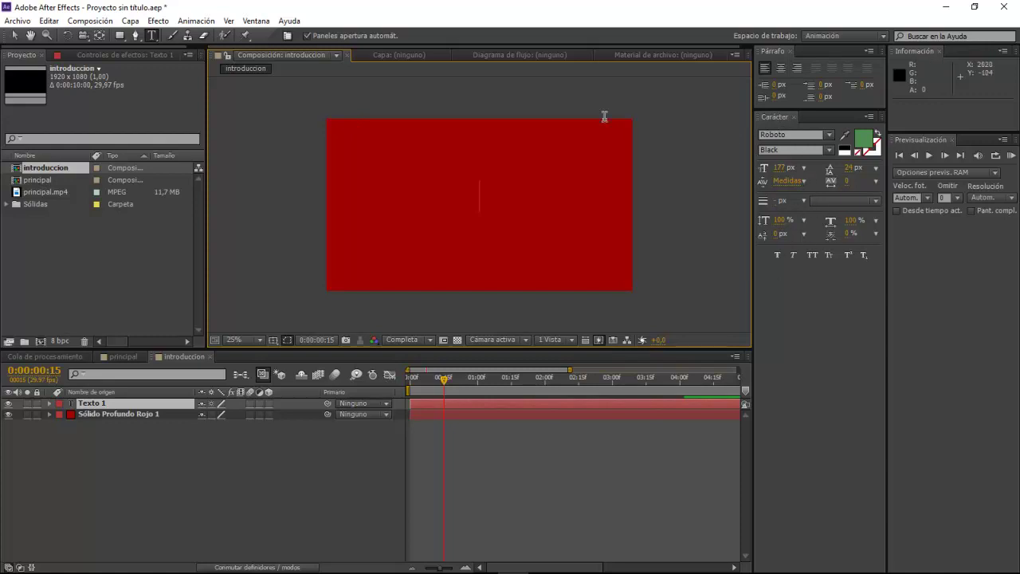
{"action": "left_click", "coordinate": [257, 21]}
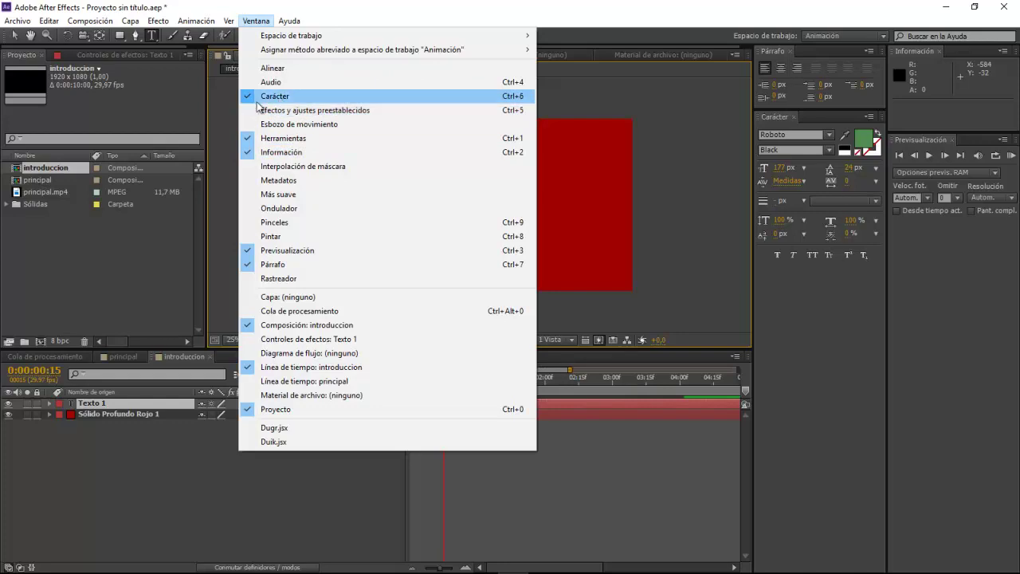
{"action": "left_click", "coordinate": [600, 16]}
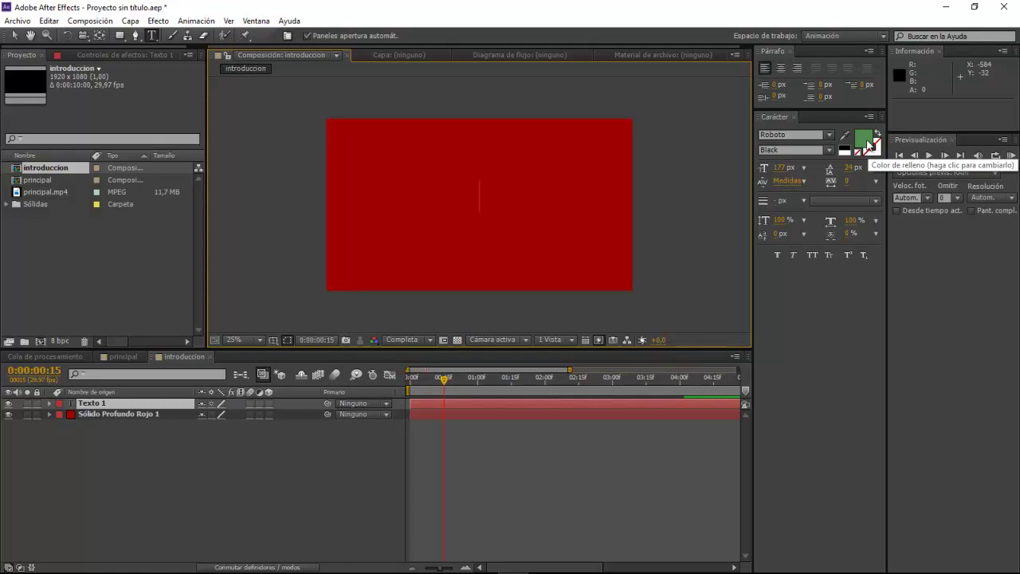
{"action": "left_click", "coordinate": [865, 140]}
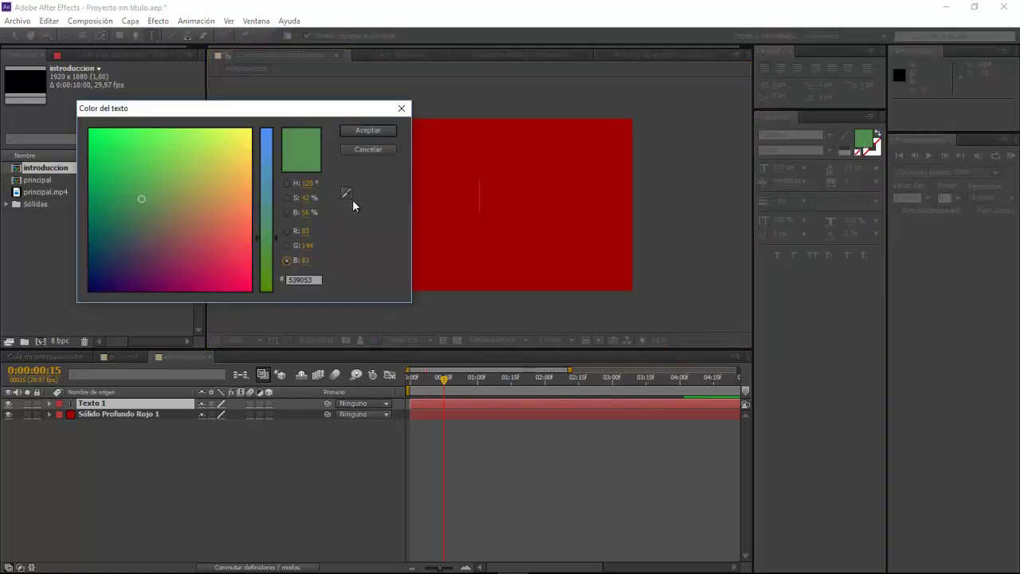
{"action": "left_click", "coordinate": [368, 149]}
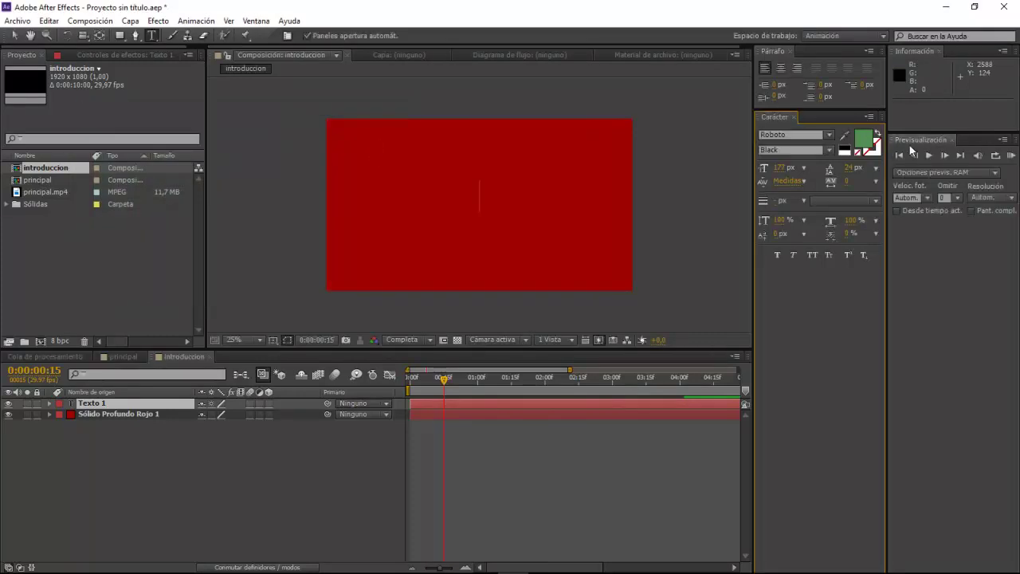
{"action": "left_click", "coordinate": [866, 140]}
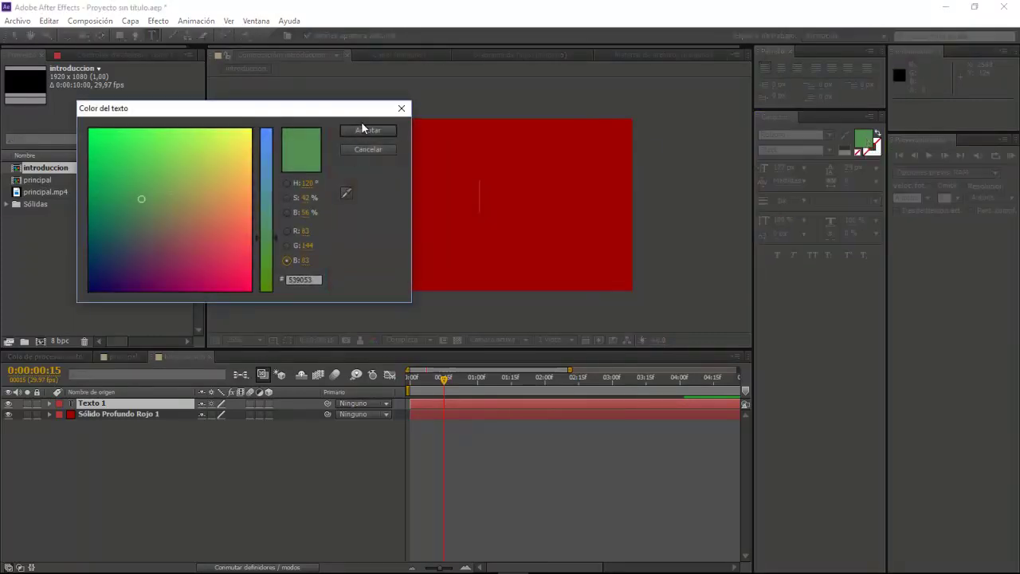
{"action": "left_click", "coordinate": [401, 108]}
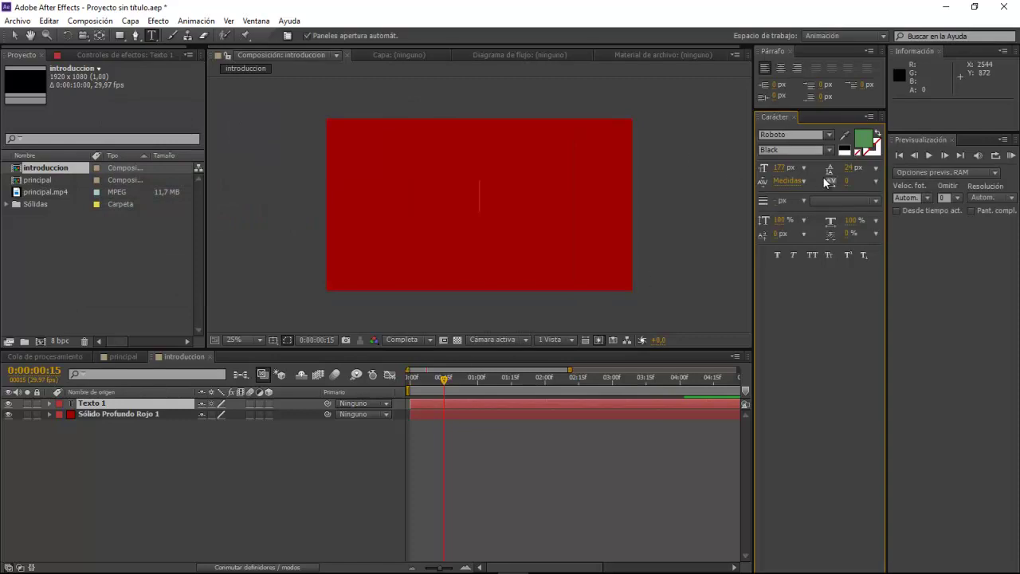
- Set the text fill colour to black and enter the word Normas in the empty text layer
{"action": "left_click", "coordinate": [844, 147]}
{"action": "left_click", "coordinate": [877, 143]}
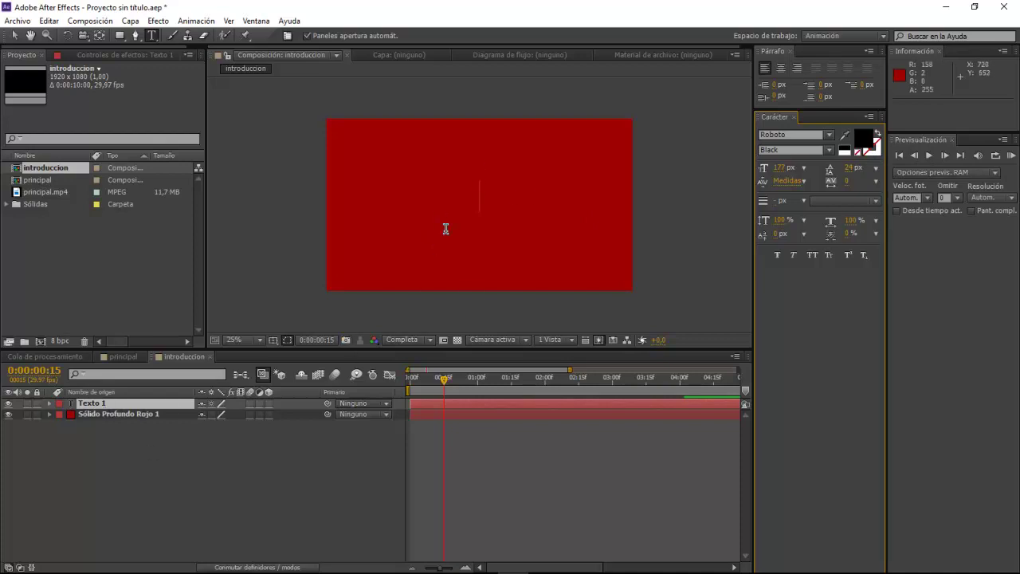
{"action": "left_click", "coordinate": [482, 191]}
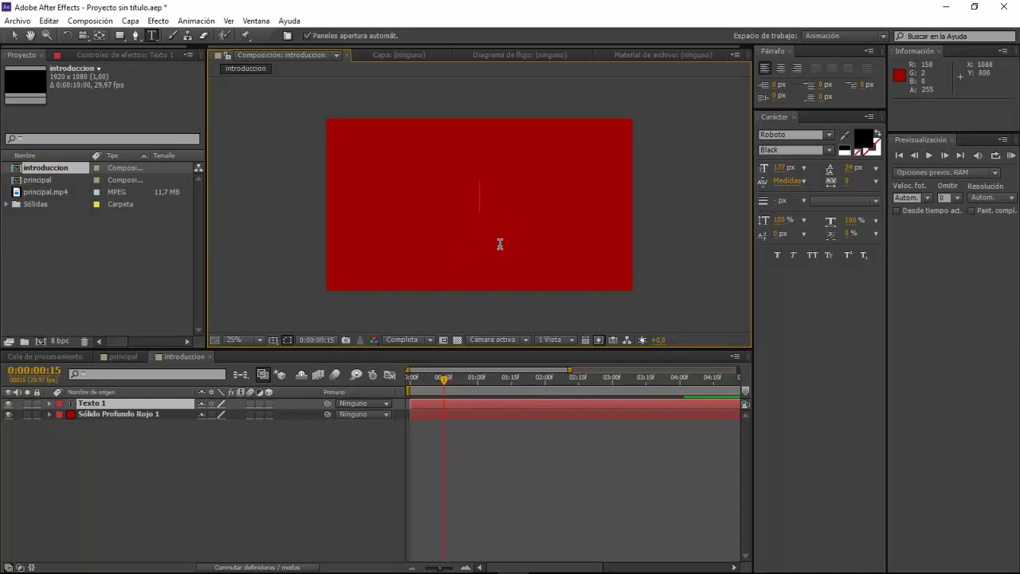
{"action": "type", "text": "Normas"}
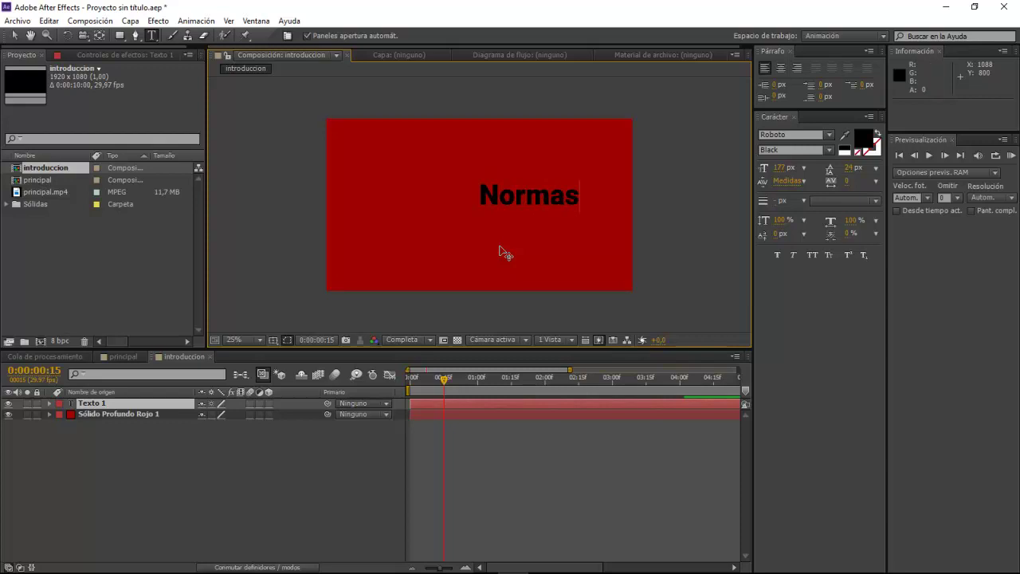
- Rewrite the word in capitals as NORMAS, finish editing the text, and leave Caps Lock off so the composition view refreshes
{"action": "key", "text": "BackSpace"}
{"action": "key", "text": "BackSpace"}
{"action": "key", "text": "BackSpace"}
{"action": "key", "text": "BackSpace"}
{"action": "key", "text": "BackSpace"}
{"action": "type", "text": "ORMAS"}
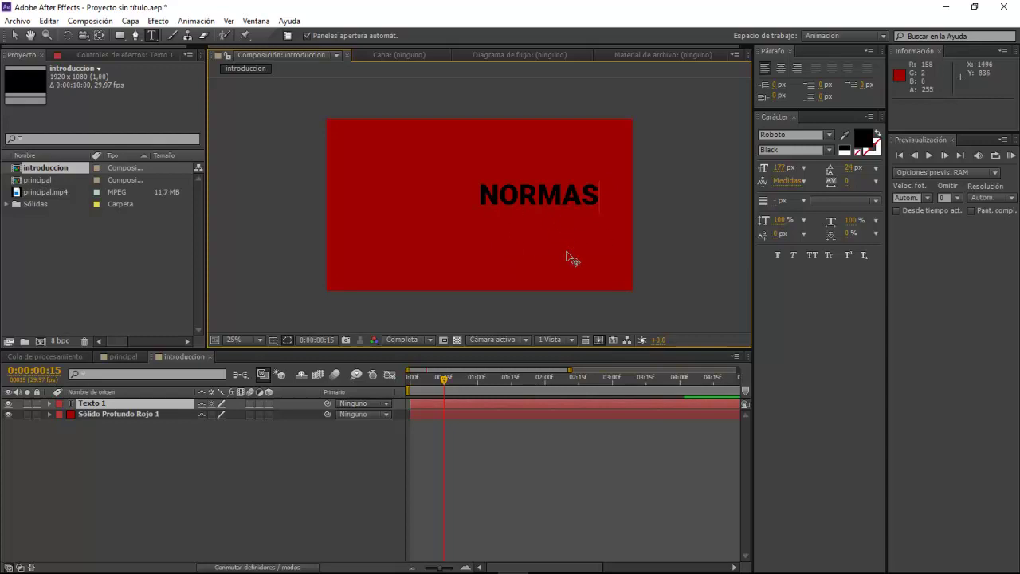
{"action": "left_click", "coordinate": [15, 36]}
{"action": "key", "text": "Caps_Lock"}
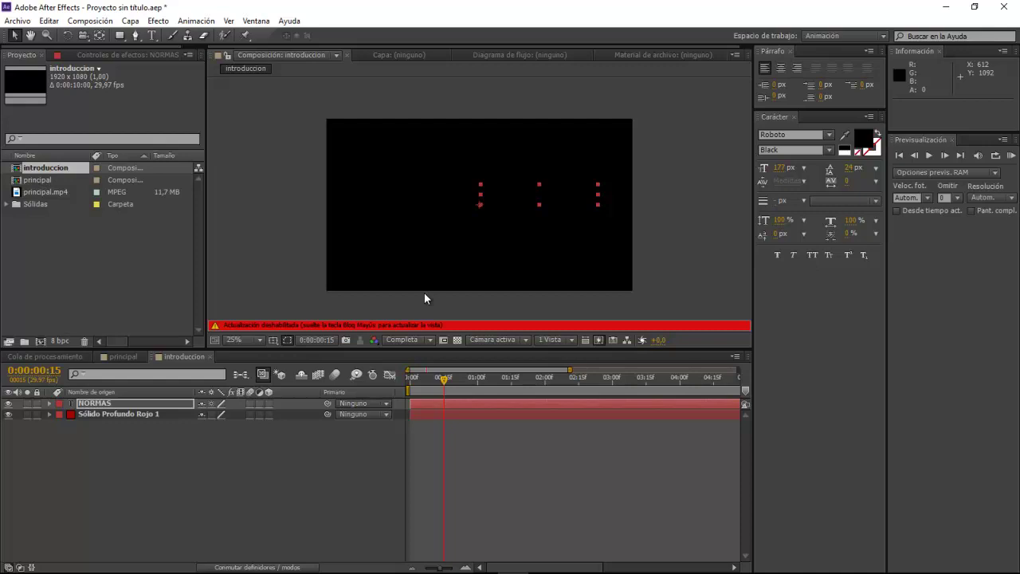
{"action": "key", "text": "Caps_Lock"}
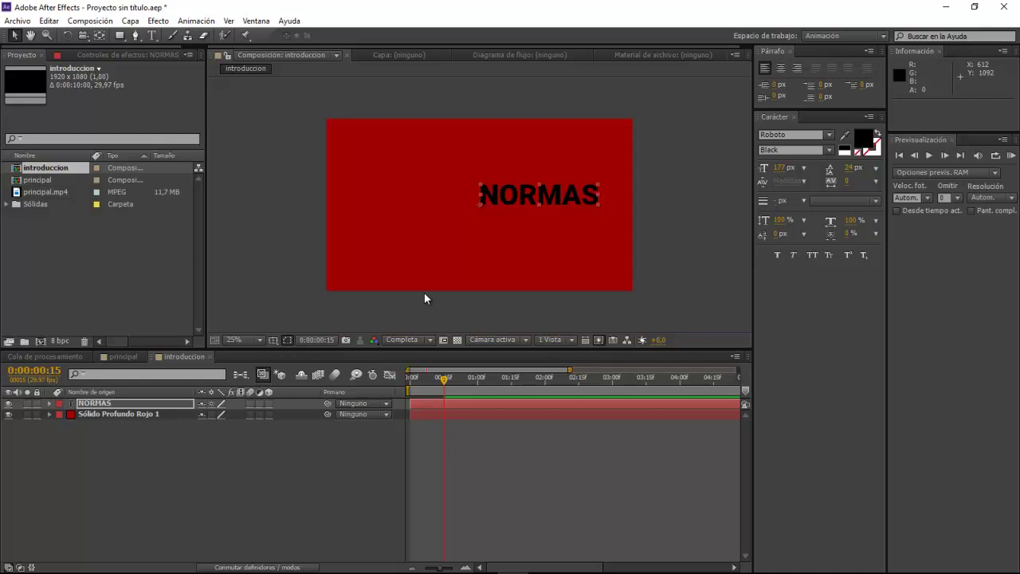